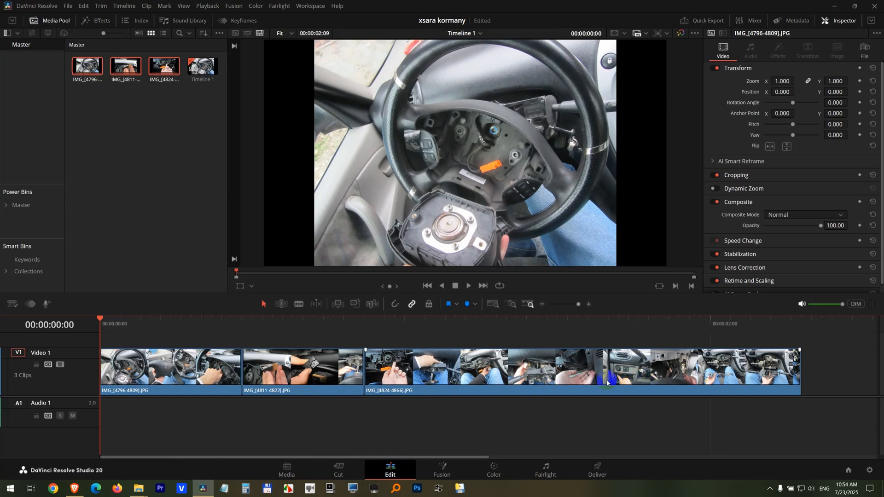
- Move the second and third image-sequence clips later on Video 1 to leave gaps between the three clips
left_click_drag(486, 383, 537, 386)
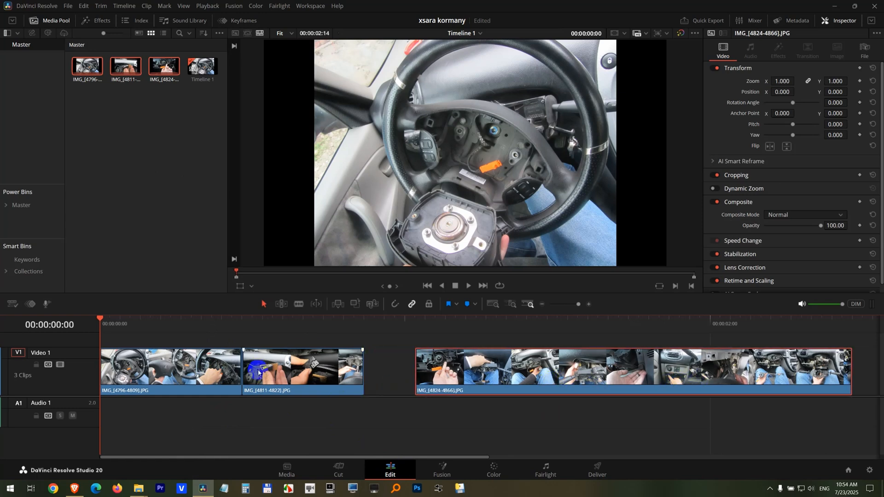
left_click_drag(258, 373, 290, 374)
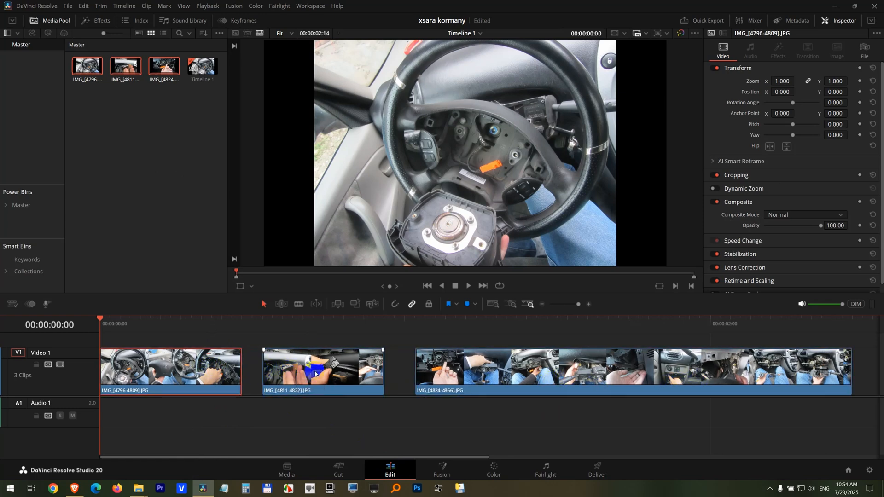
- Play the timeline and step frame by frame through the first clip to examine how its photos follow one another
left_click(121, 327)
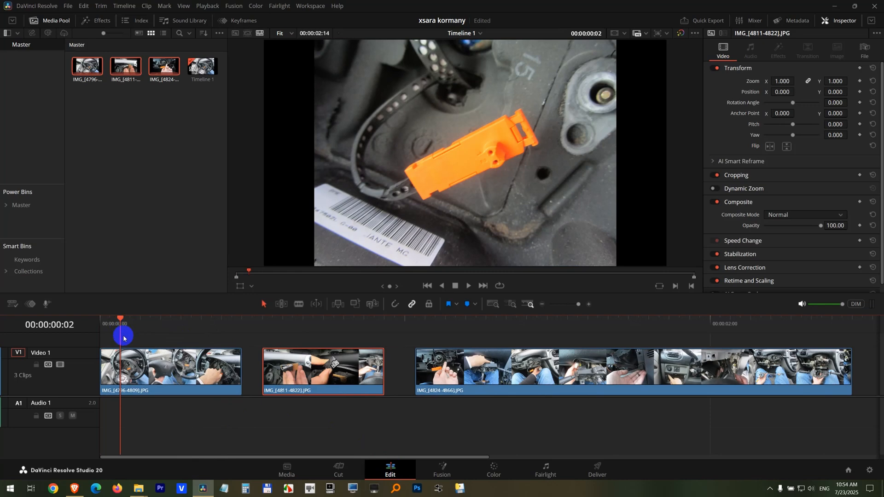
left_click(126, 366)
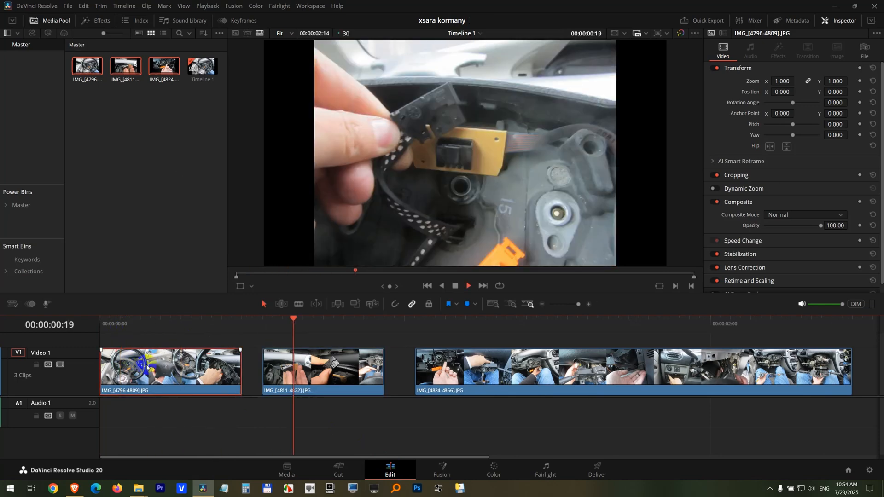
key("space")
left_click(110, 328)
key("space")
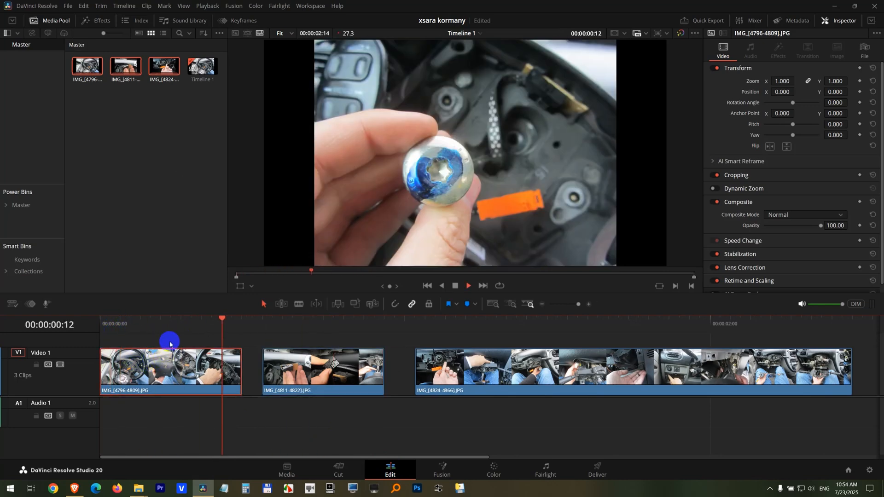
left_click(115, 328)
key("Right")
key("Right")
key("Right")
key("Right")
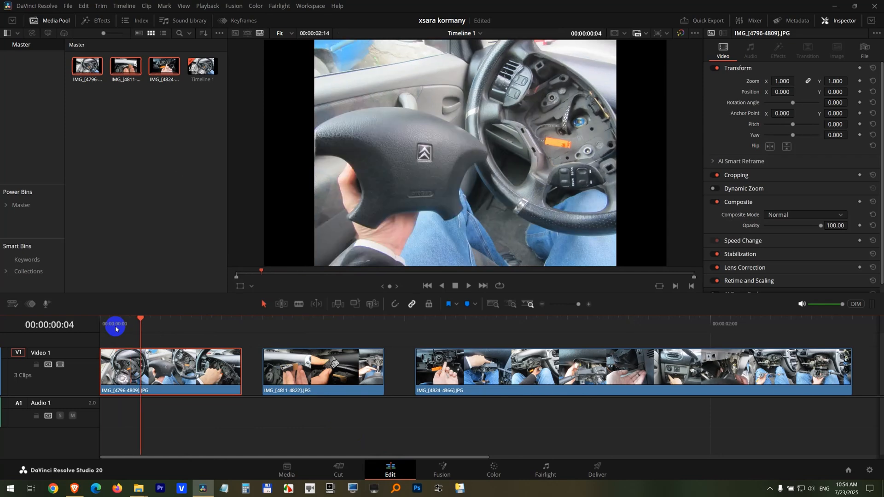
key("Right")
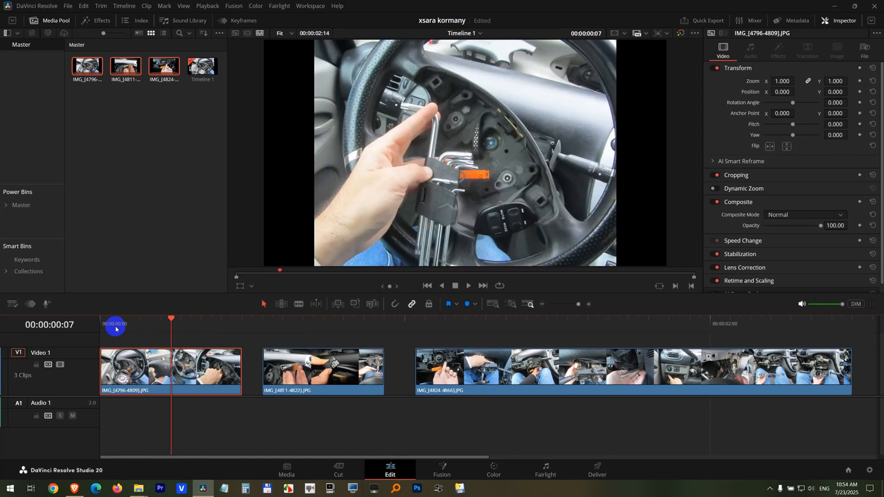
key("Right")
key("Right")
key("Right")
key("Right")
key("Right")
key("Right")
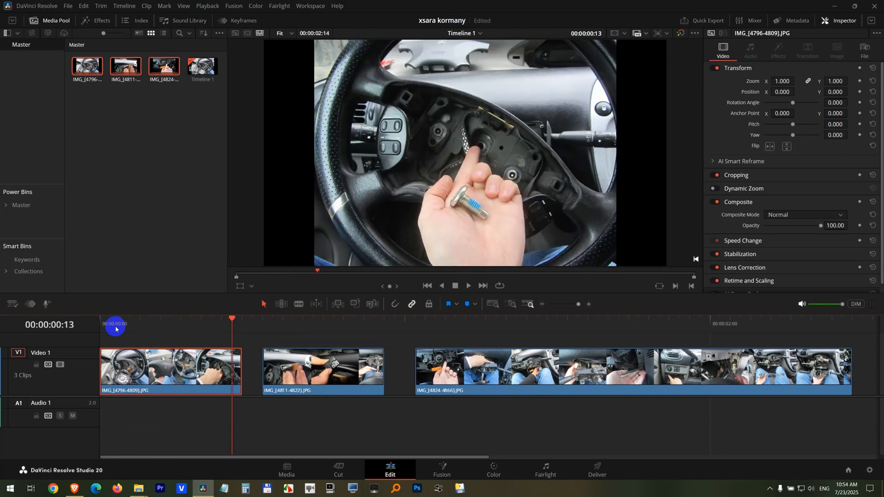
key("Left")
key("Left")
key("Left")
key("Left")
key("Left")
key("Left")
key("Left")
key("Left")
key("Left")
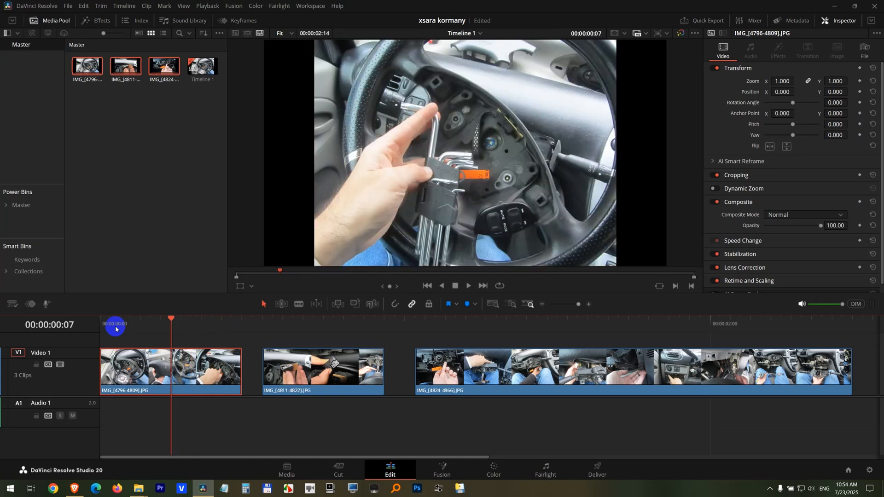
- Remove the first image-sequence clip from the timeline and delete everything in the media pool, including Timeline 1
key("Delete")
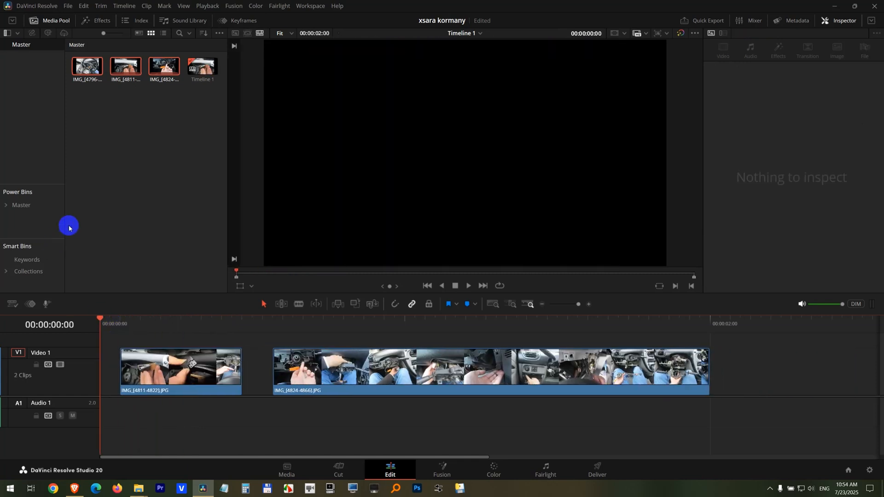
key("ctrl+a")
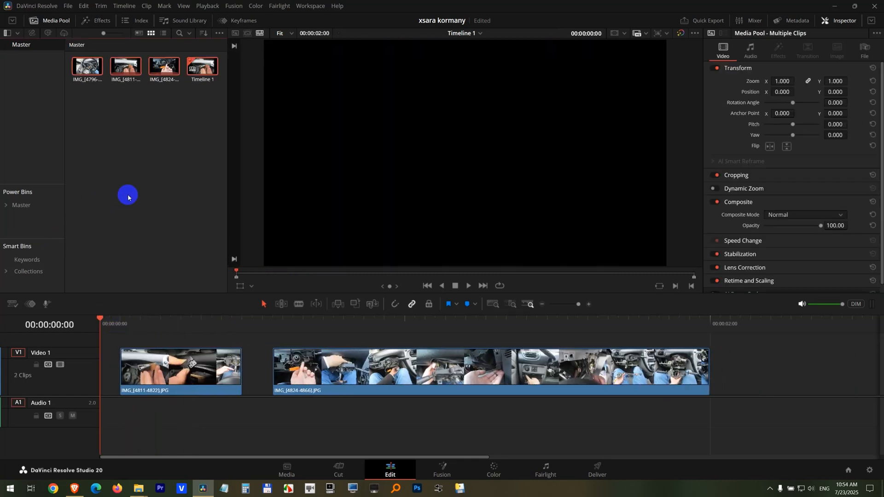
key("Delete")
key("Return")
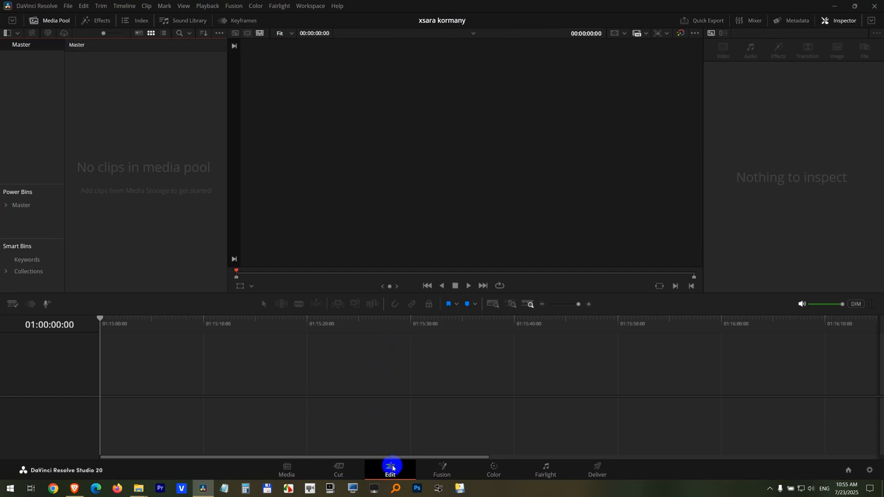
- Set the media storage's Frame Display Mode to Individual
left_click(293, 474)
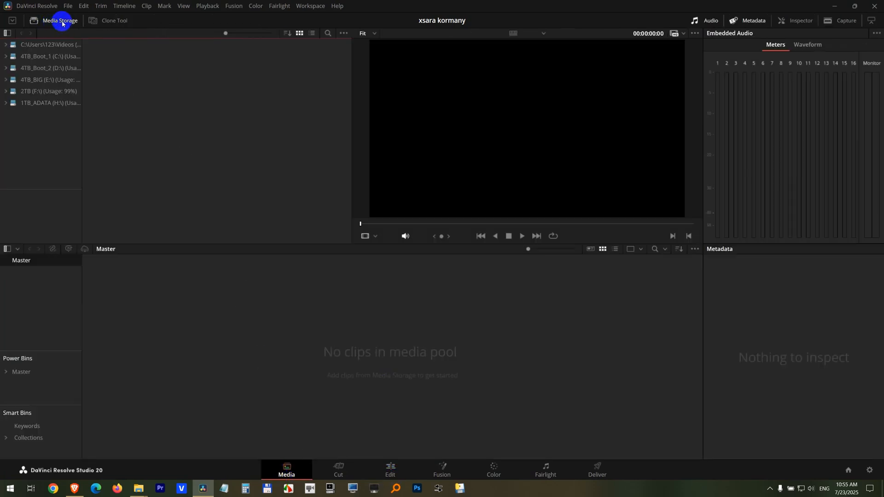
left_click(344, 36)
mouse_move(383, 44)
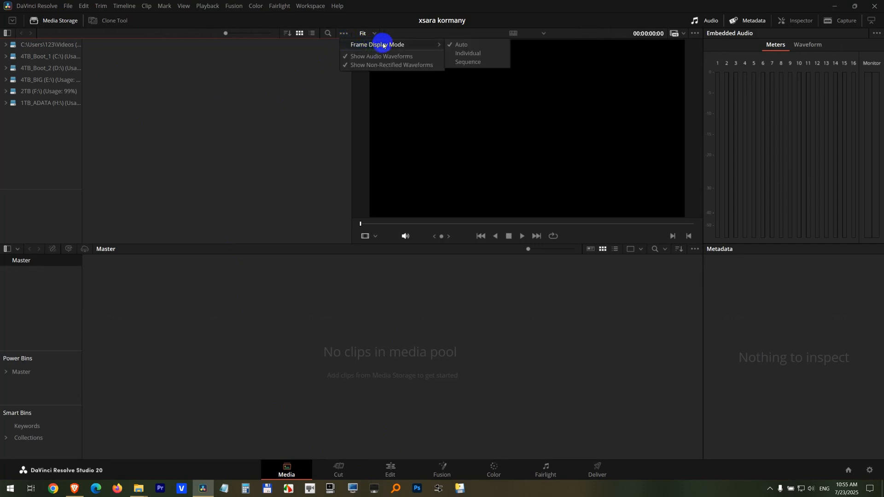
left_click(466, 53)
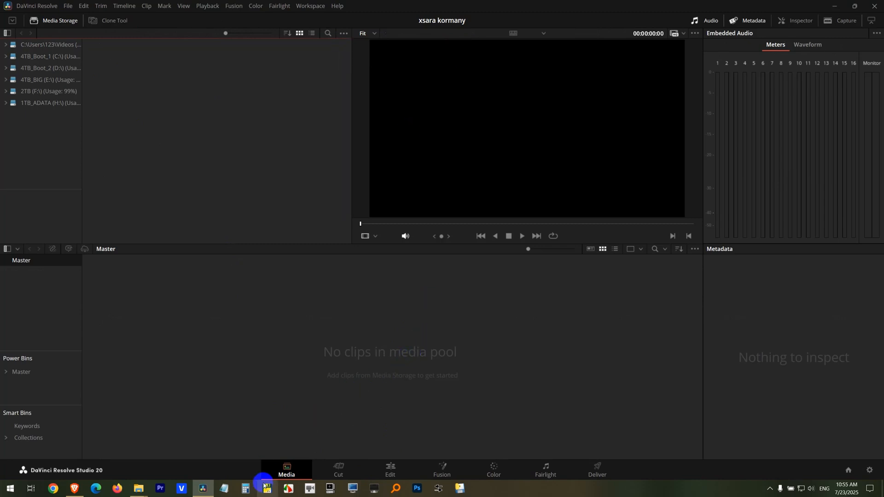
- Import the photos IMG_4796 to IMG_4866 from the file browser into the empty media pool as individual stills
left_click(203, 488)
left_click_drag(409, 142, 288, 371)
left_click(310, 414)
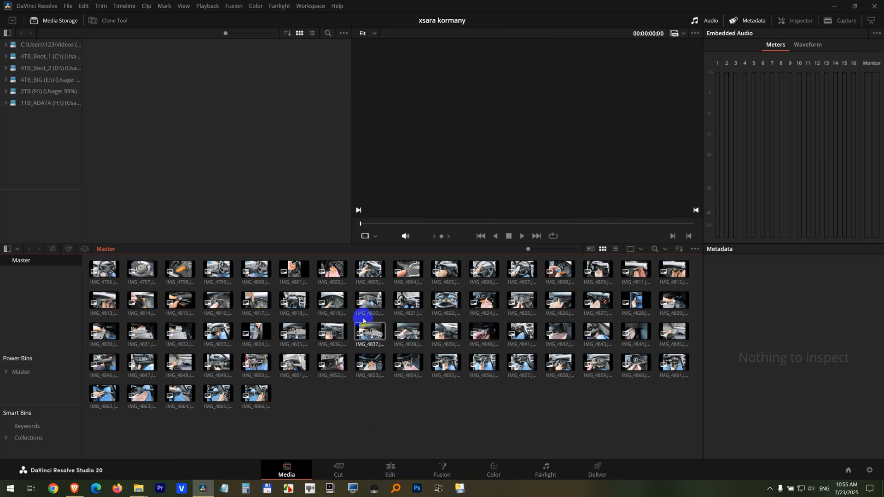
- Place all imported photos on a new timeline with no leading gap and play back its first seconds
left_click(389, 470)
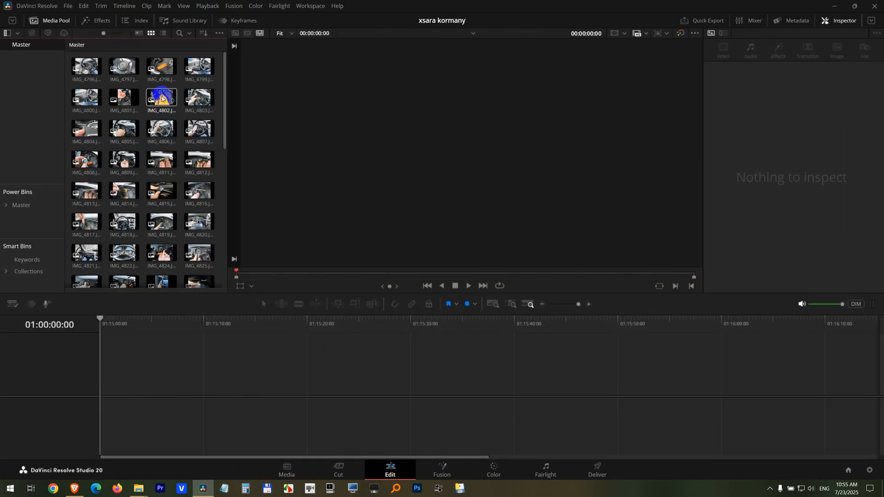
key("ctrl+a")
left_click_drag(97, 72, 138, 366)
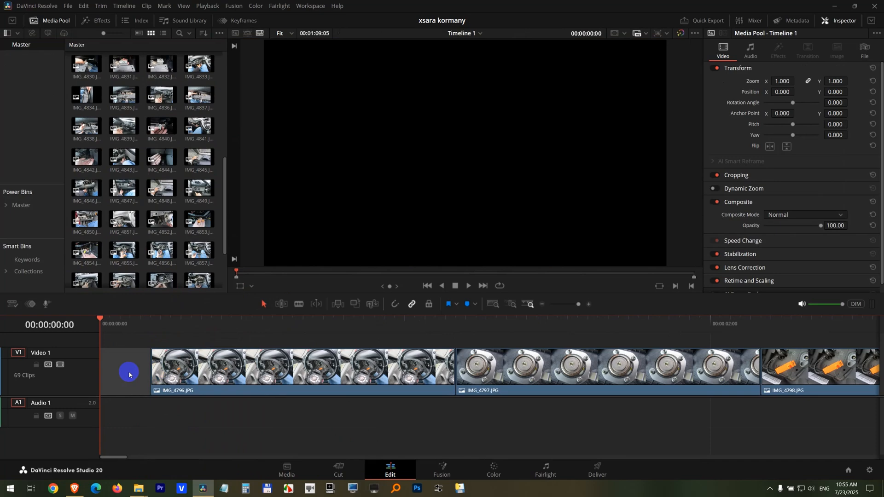
key("shift+z")
key("space")
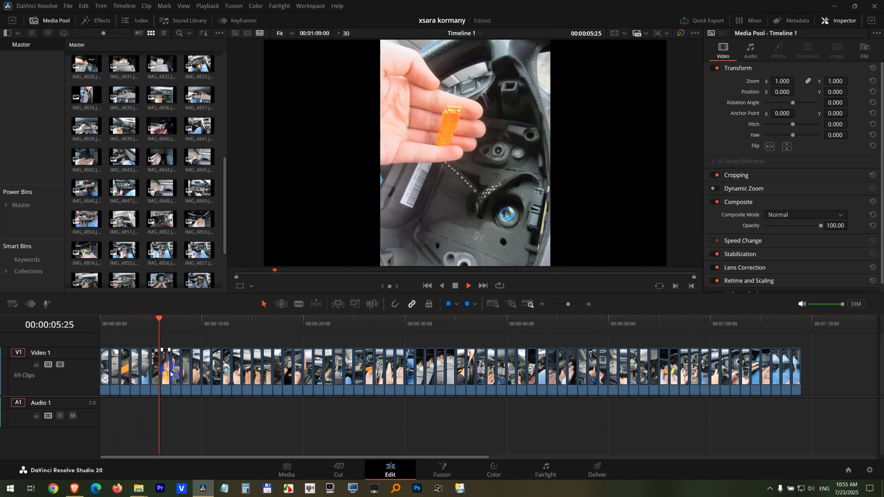
left_click(456, 289)
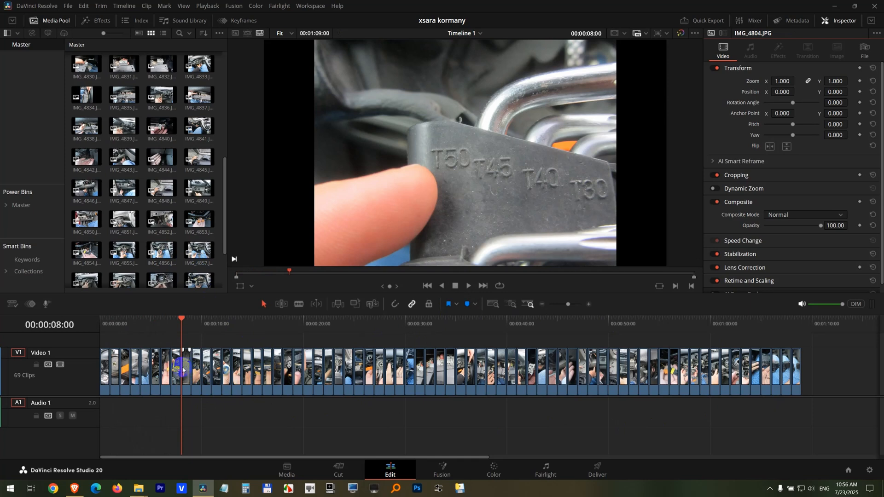
- Set the standard still duration to 2 seconds in the user editing preferences and save them
left_click(29, 9)
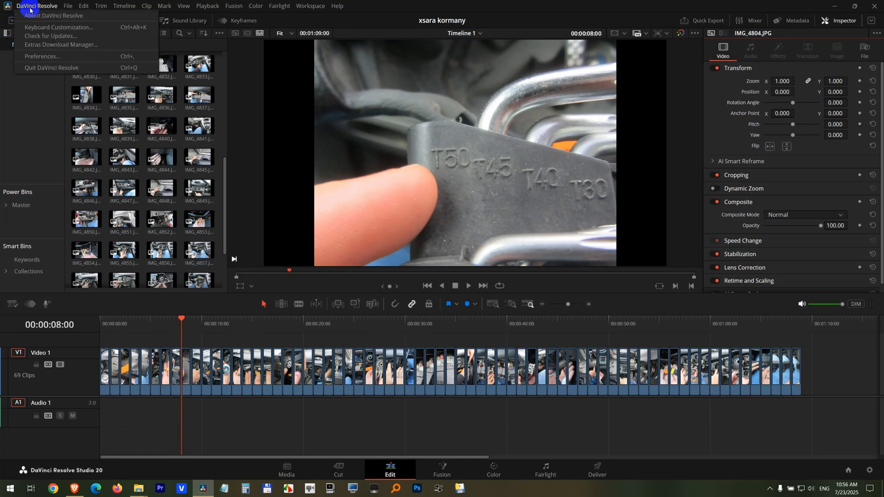
left_click(68, 57)
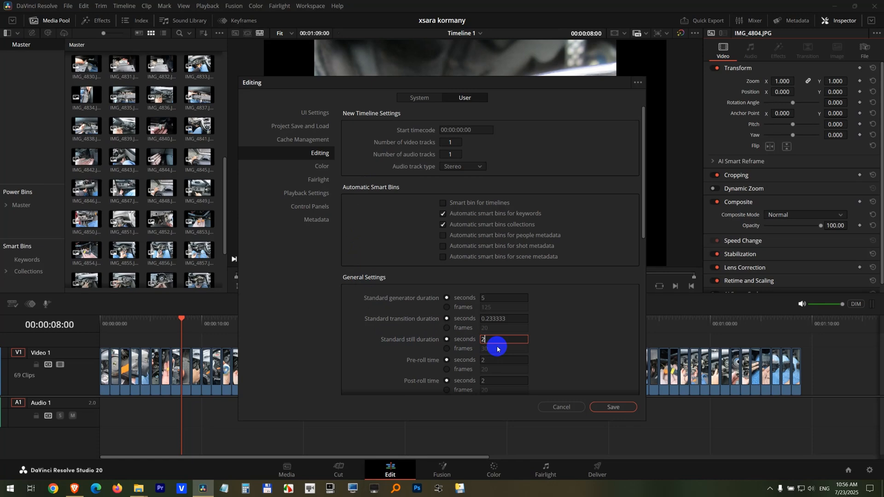
left_click(615, 409)
- Delete all the photo clips from Timeline 1
left_click_drag(829, 368, 1, 412)
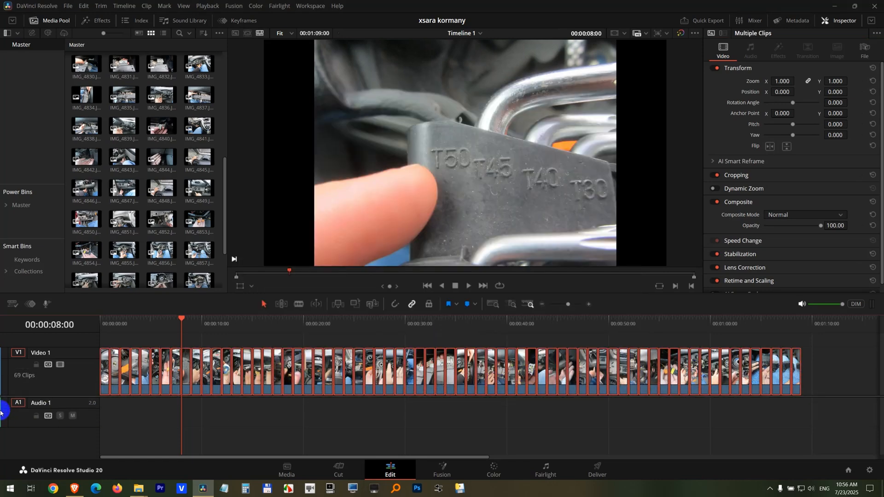
key("Delete")
- Select every photo in the media pool, excluding Timeline 1, and place them together on Video 1
left_click(123, 217)
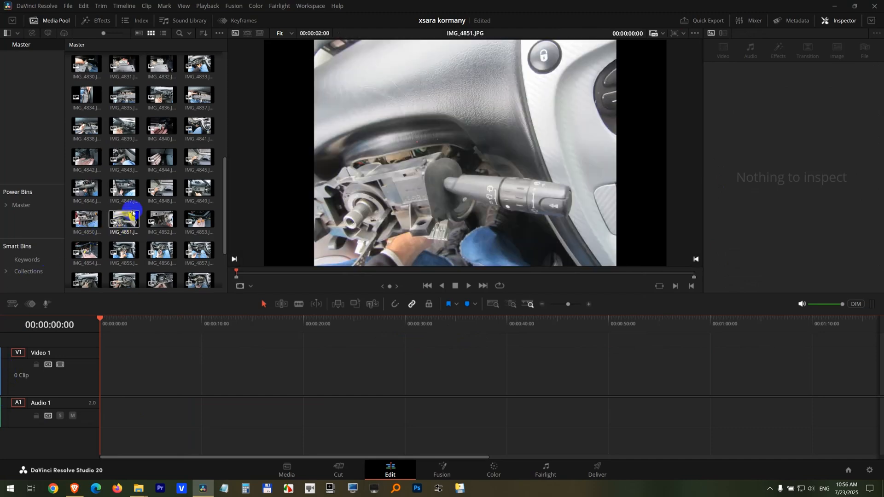
key("ctrl+a")
left_click_drag(88, 65, 167, 391)
left_click_drag(87, 121, 172, 381)
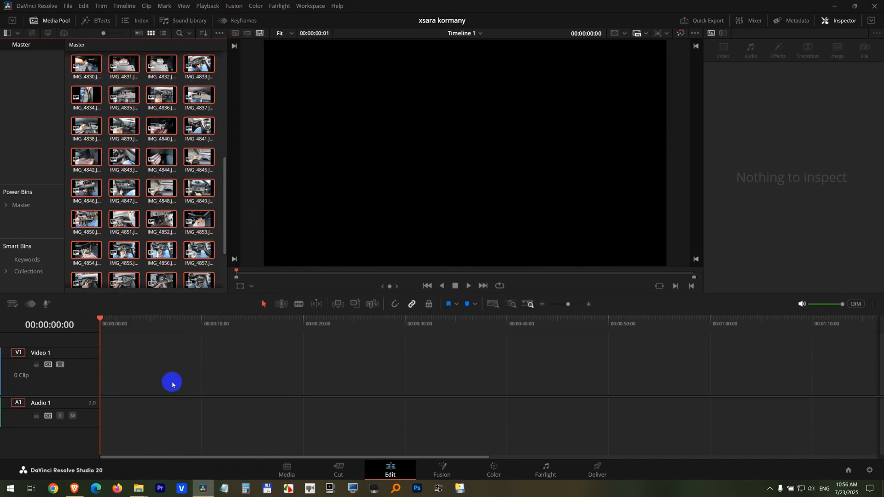
left_click_drag(224, 220, 227, 251)
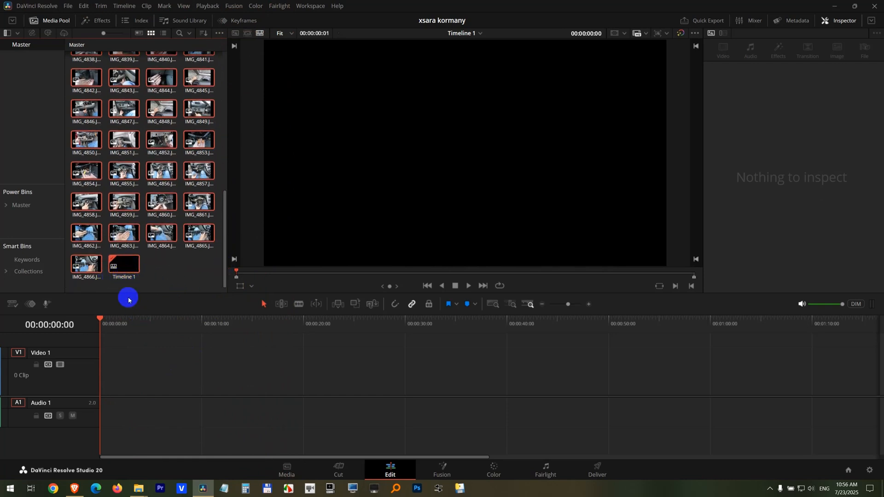
left_click(121, 266, "ctrl")
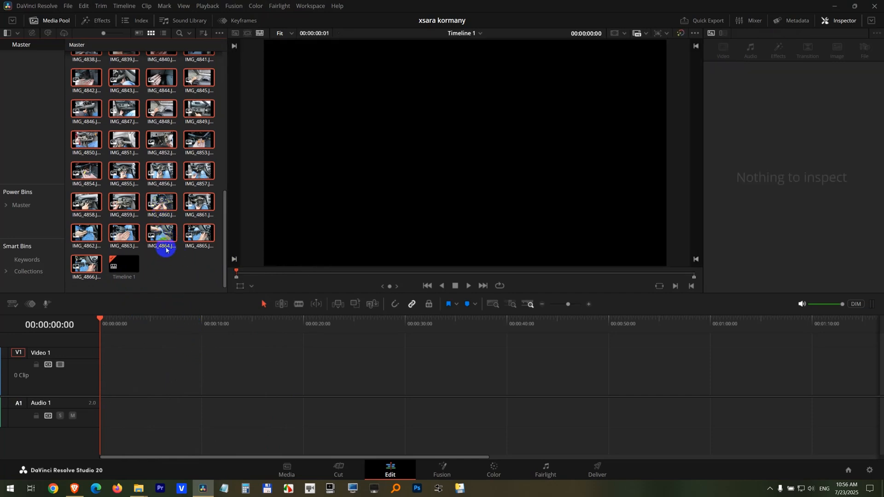
left_click_drag(166, 246, 188, 369)
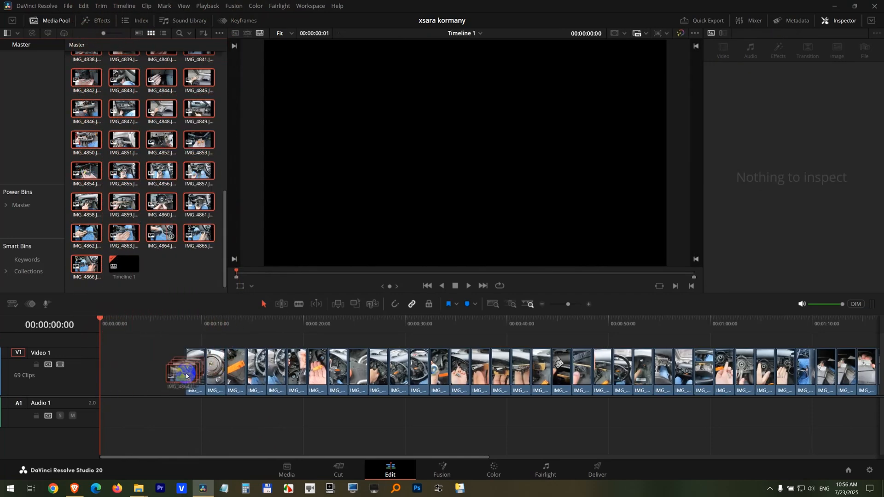
- Close the gap before the first photo and play the timeline to check how long each still lasts
left_click(174, 366)
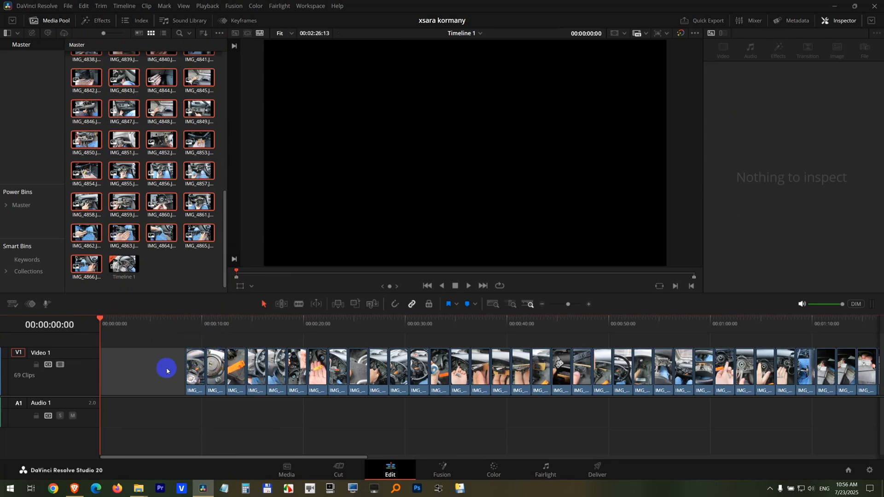
key("Delete")
key("space")
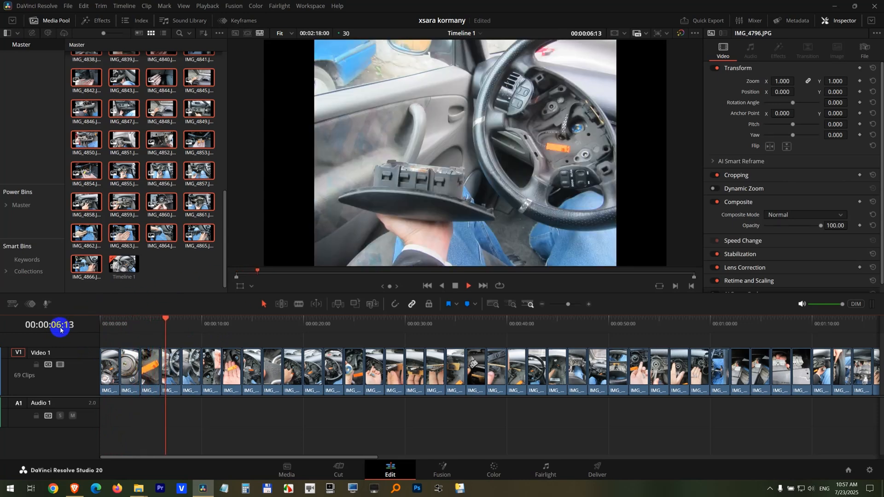
key("space")
- Delete all photos and Timeline 1 from the media pool, confirming the deletion
left_click(178, 275)
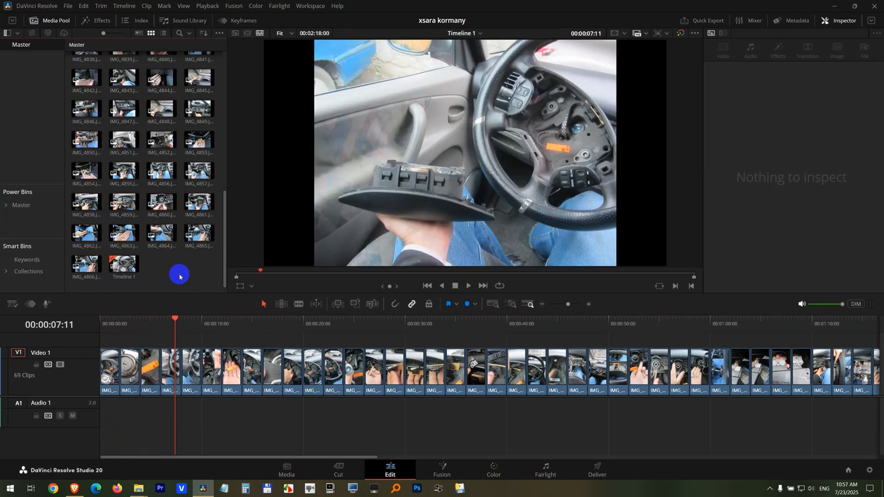
key("ctrl+a")
key("Delete")
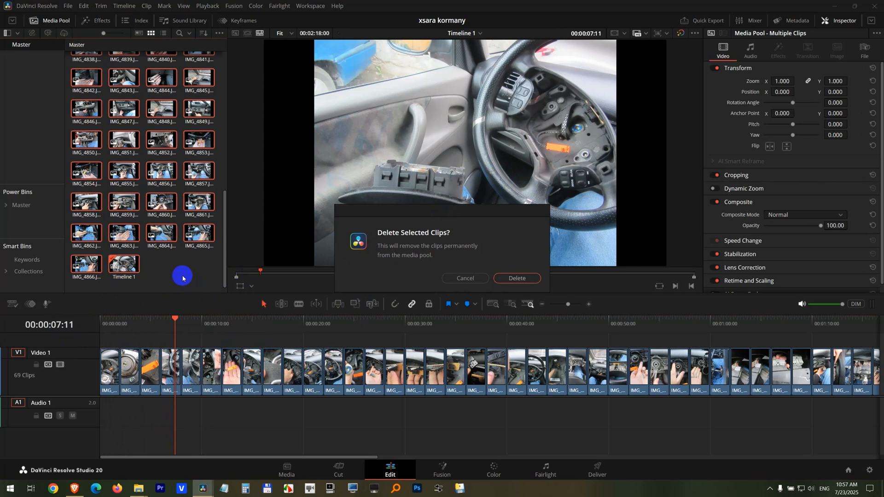
key("Return")
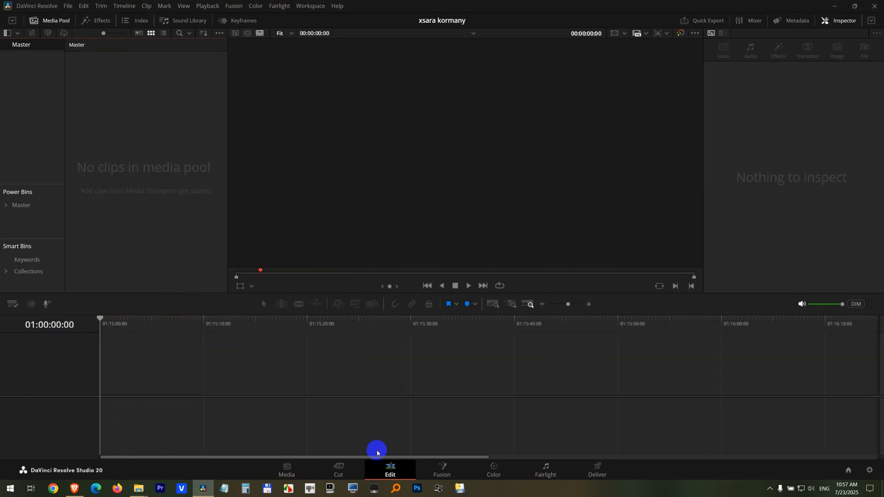
- Bring the photos from the file browser directly onto the empty timeline and close the gap before the first clip
left_click(204, 490)
left_click_drag(430, 316, 216, 392)
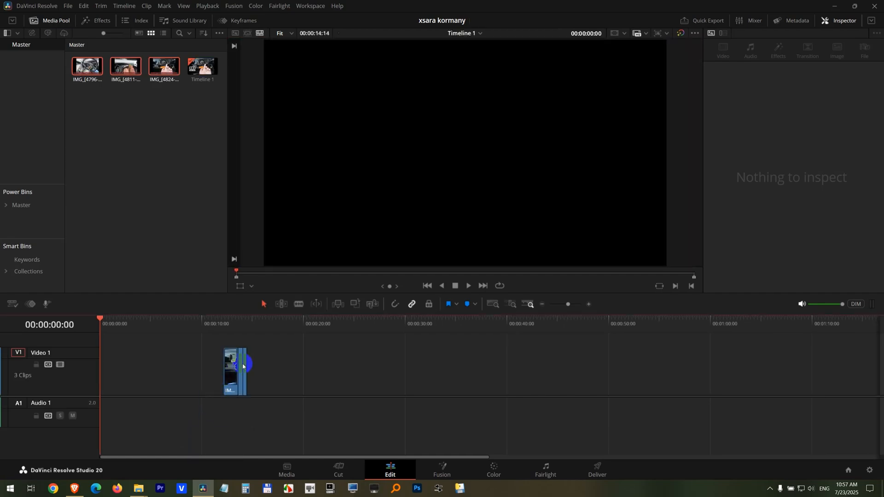
left_click(187, 381)
key("Delete")
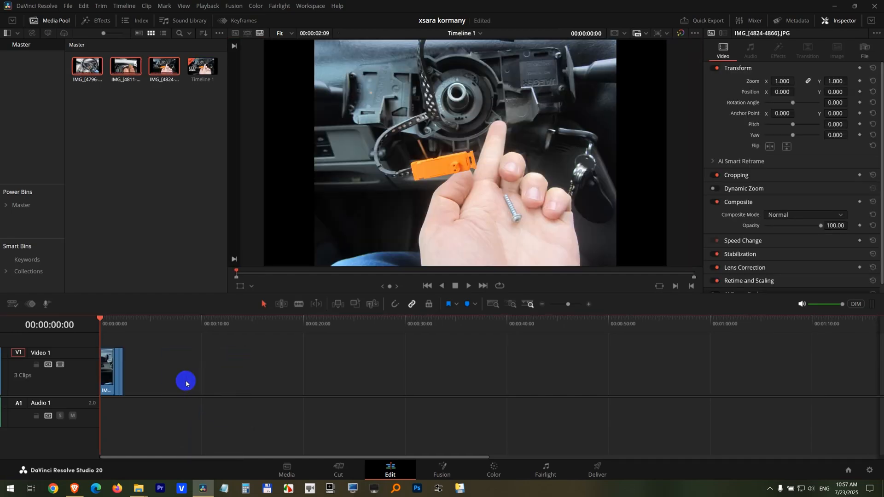
- Play the three clips briefly to check their playback speed and delete them all from the timeline
key("space")
key("space")
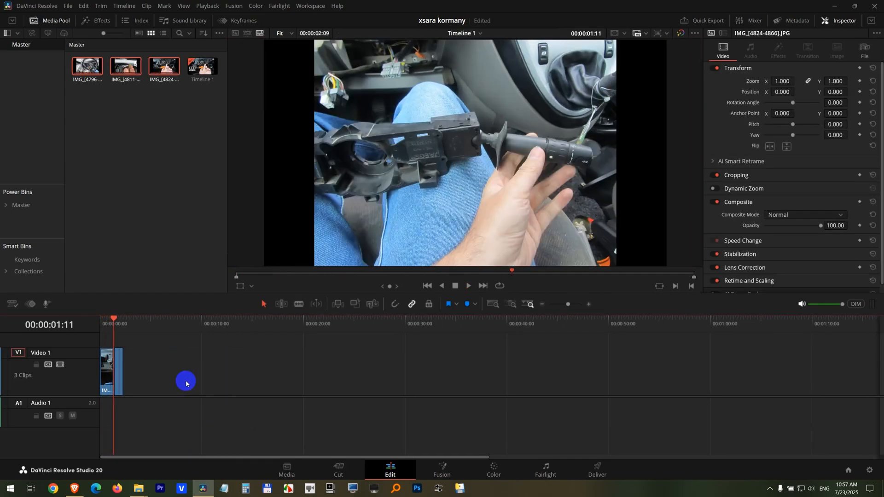
key("ctrl+a")
key("Delete")
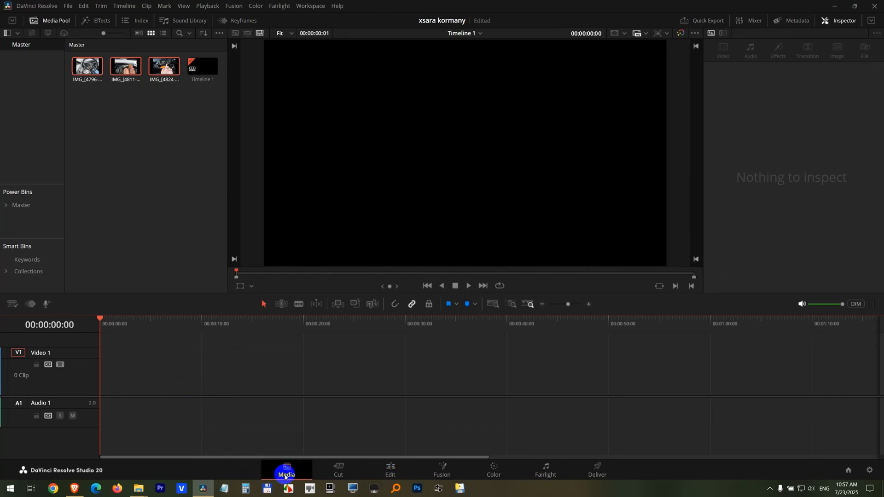
- Delete all the image sequences and Timeline 1 from the media pool on the Media page, confirming the deletion
left_click(285, 469)
left_click(226, 362)
key("ctrl+a")
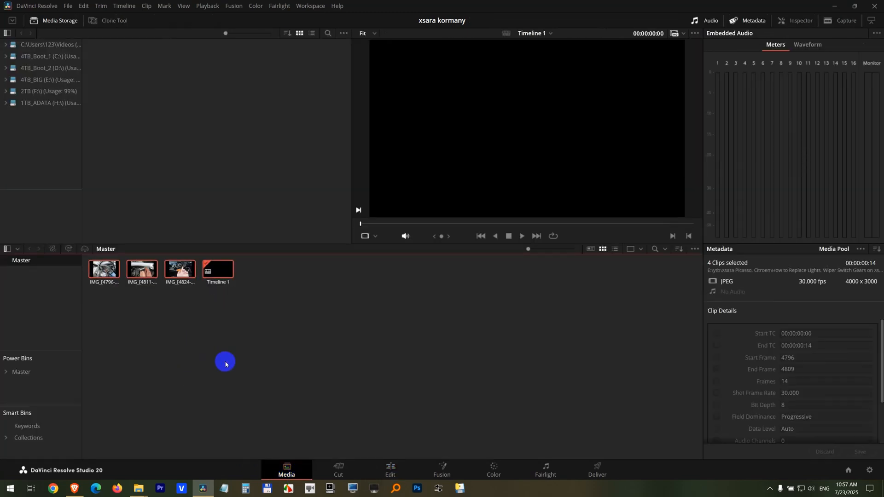
key("Delete")
key("Return")
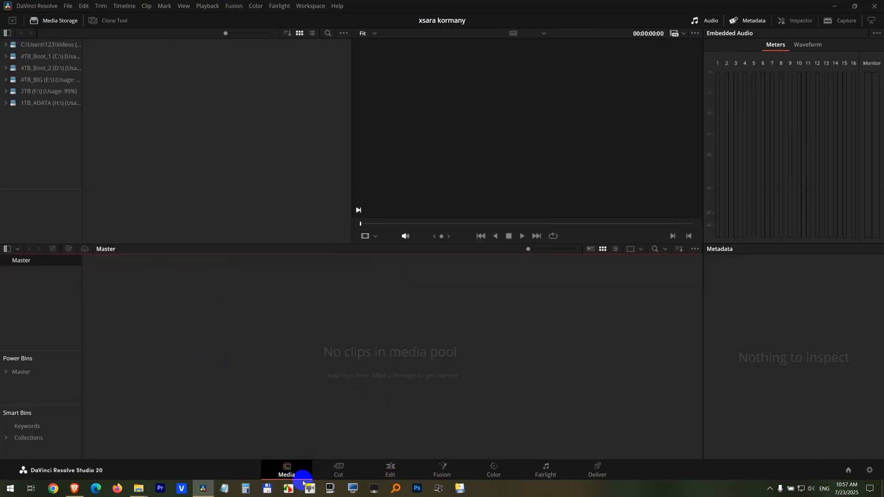
- Return to the Edit page and bring the photos from the file browser onto the empty timeline
left_click(391, 470)
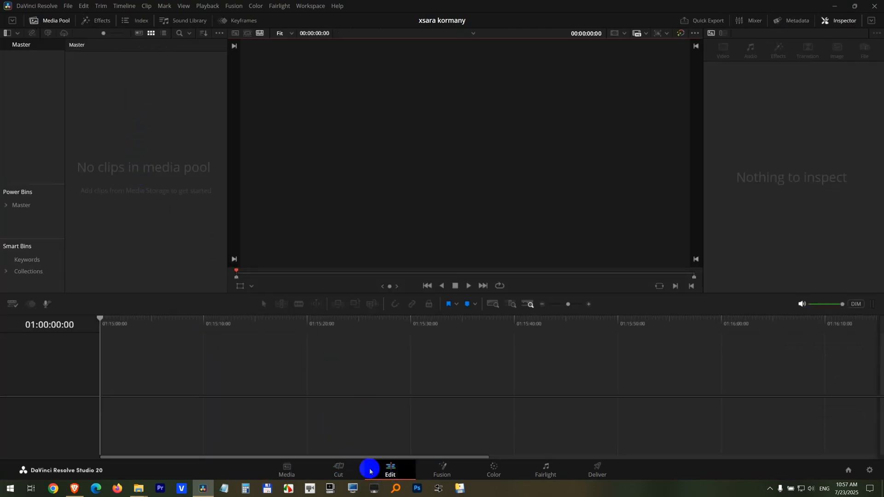
left_click(203, 487)
left_click_drag(370, 328, 223, 413)
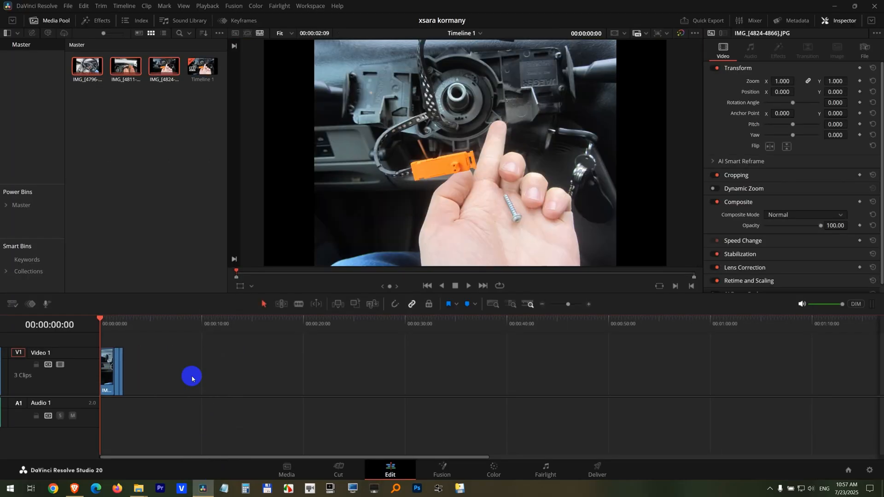
- Set the last timeline clip, IMG_[4811-4822].JPG, to a custom video frame rate of 1 in its clip attributes
scroll(159, 390, "up", 8)
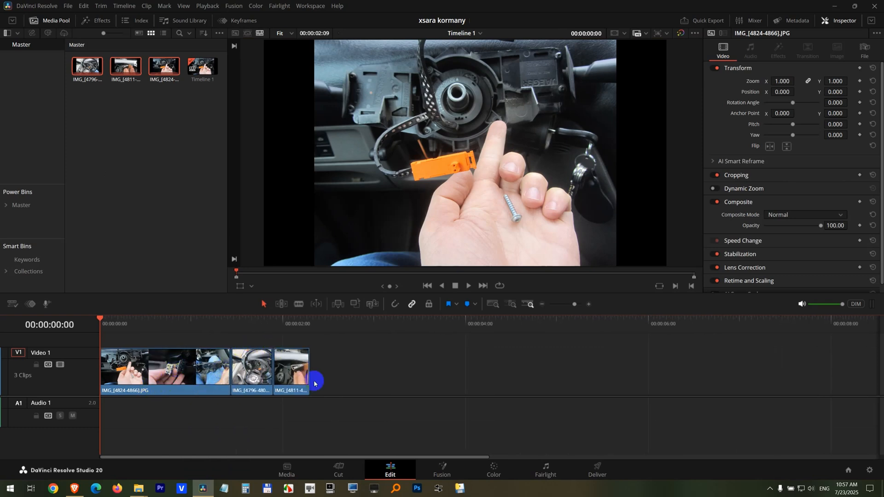
right_click(293, 368)
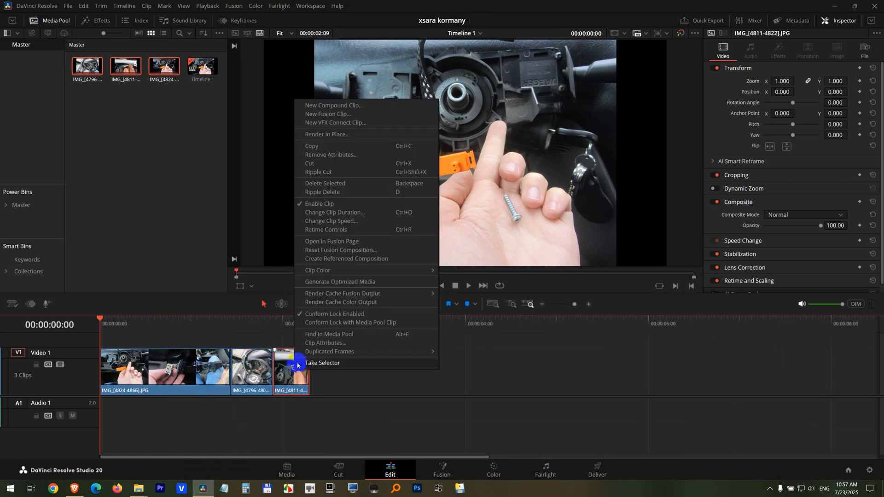
left_click(331, 344)
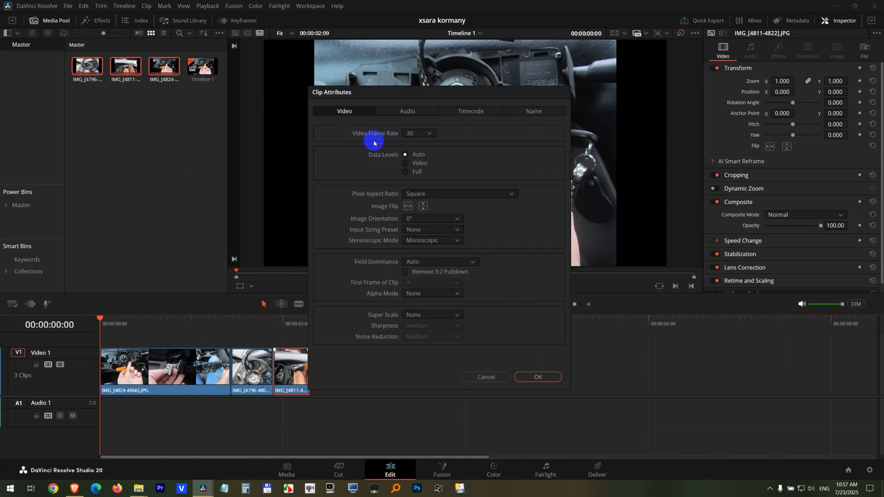
left_click(430, 135)
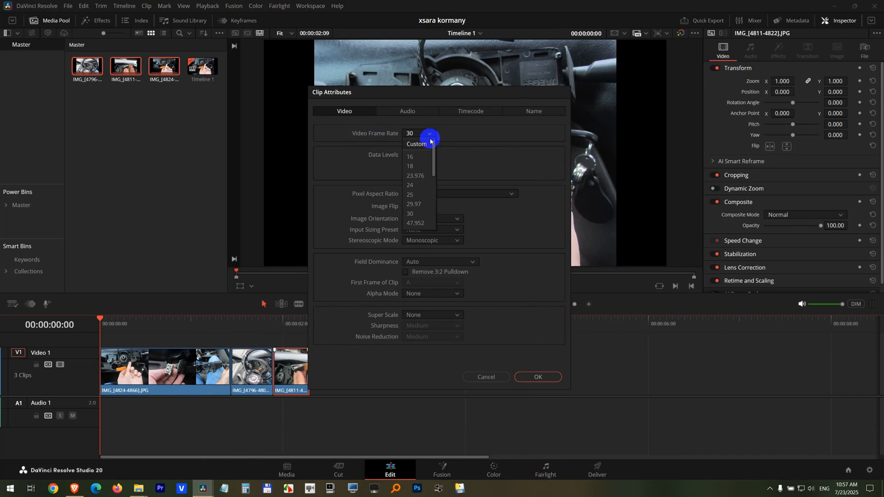
left_click(431, 145)
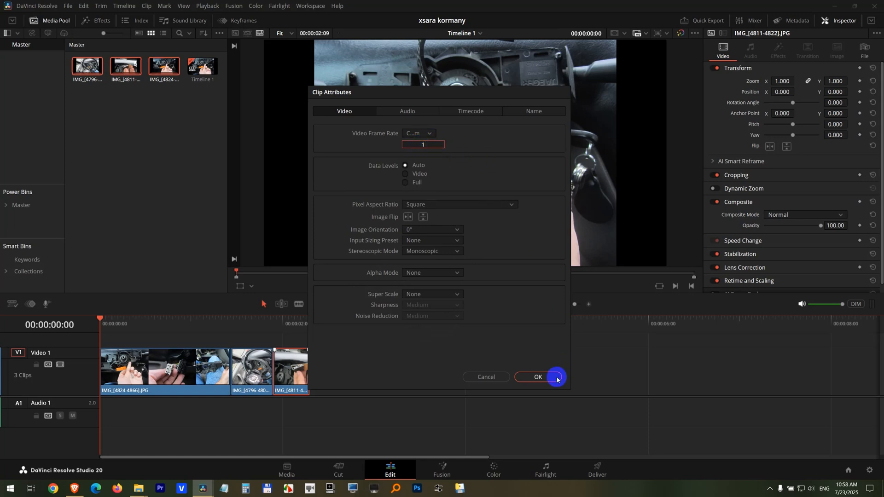
left_click(538, 378)
- Play back the IMG_[4811-4822].JPG clip to check how long its photos last at the new frame rate
left_click(288, 325)
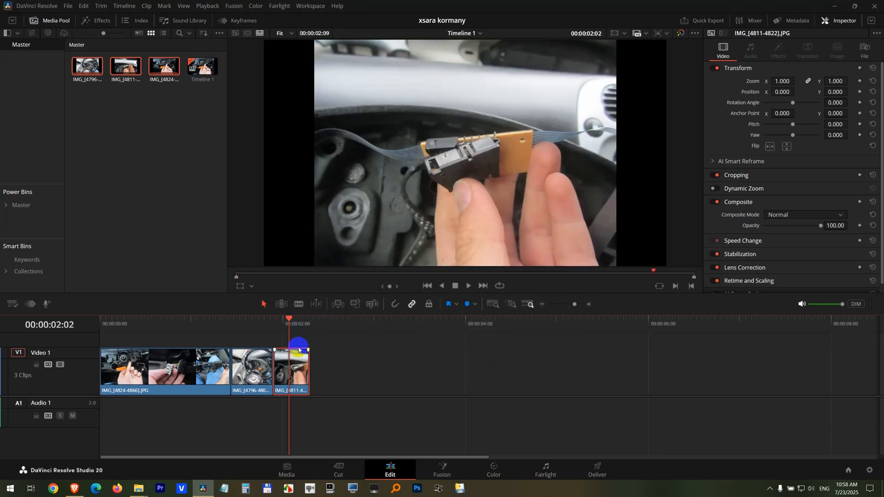
key("Up")
key("space")
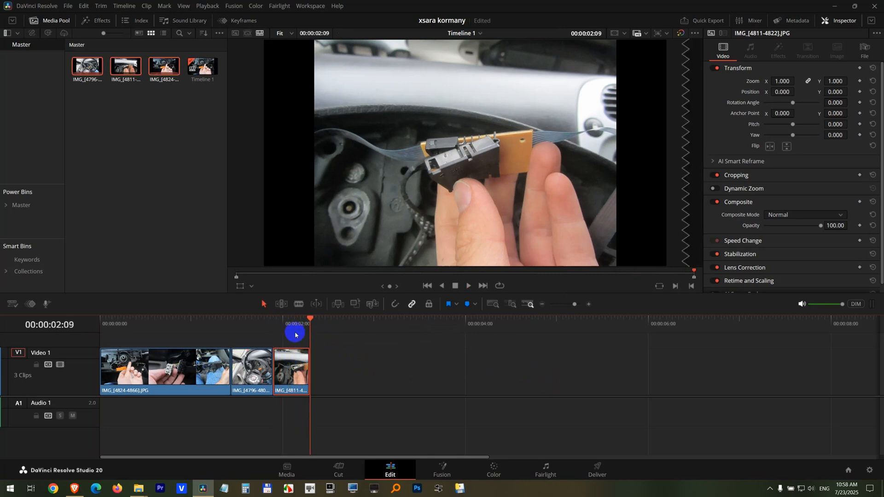
left_click(275, 323)
key("space")
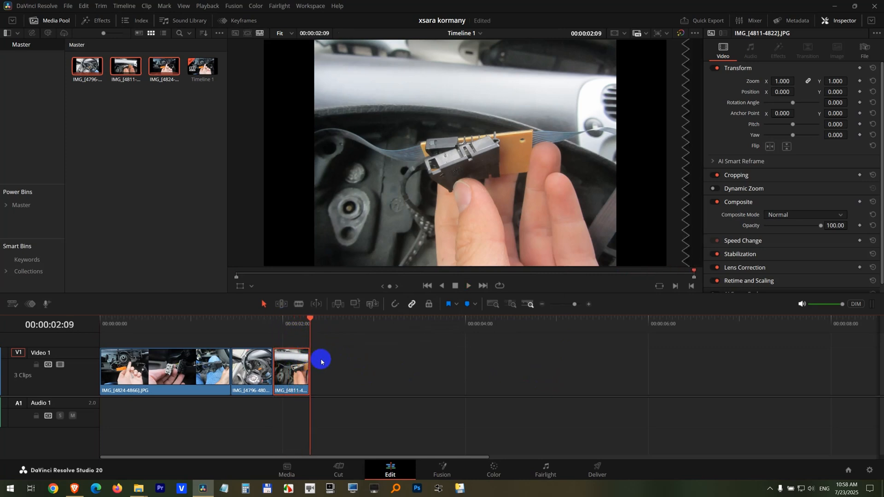
- Extend the end of the IMG_[4811-4822].JPG clip to its full length of about 12 seconds and play it back
scroll(352, 366, "down", 3)
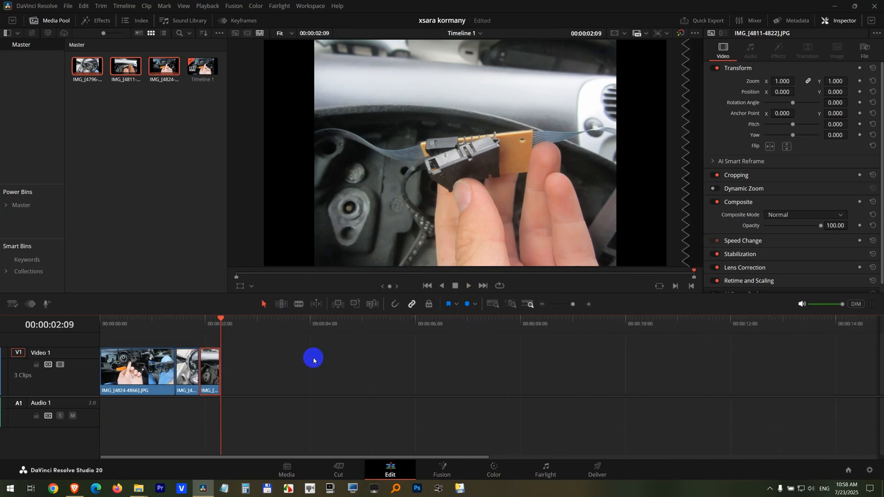
scroll(313, 360, "down", 1)
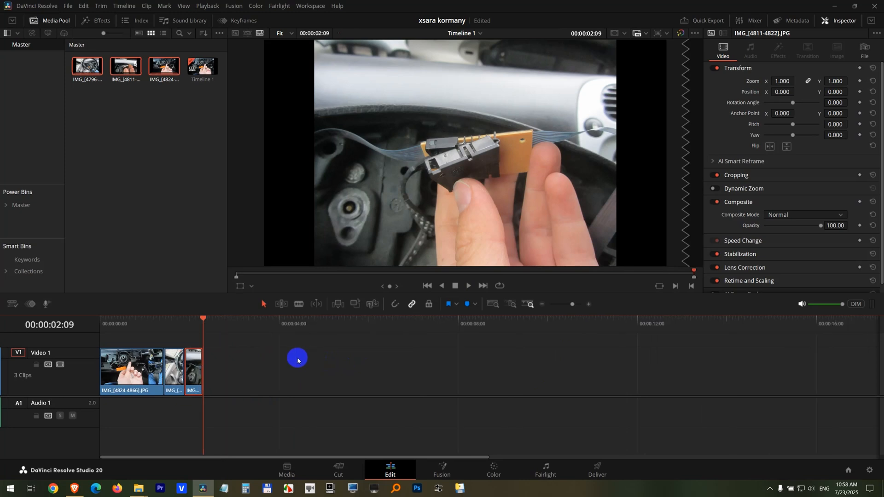
left_click(292, 362)
key("shift+Left")
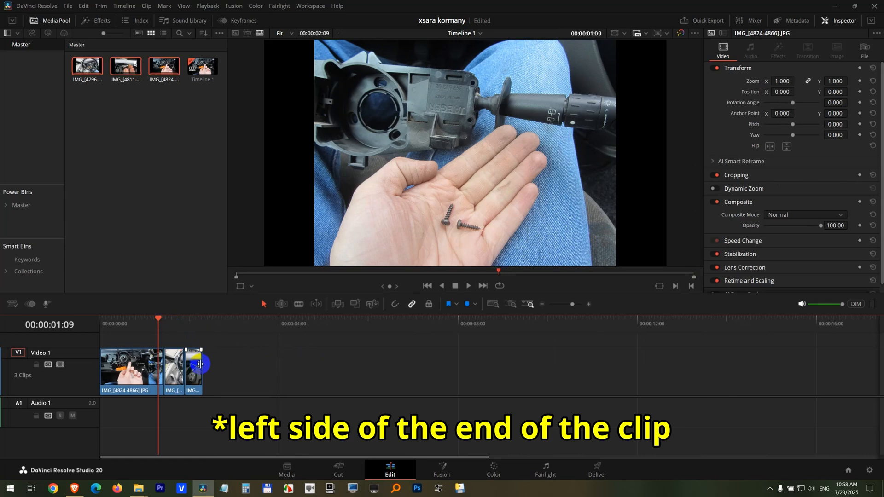
left_click_drag(199, 364, 219, 367)
left_click_drag(279, 367, 769, 371)
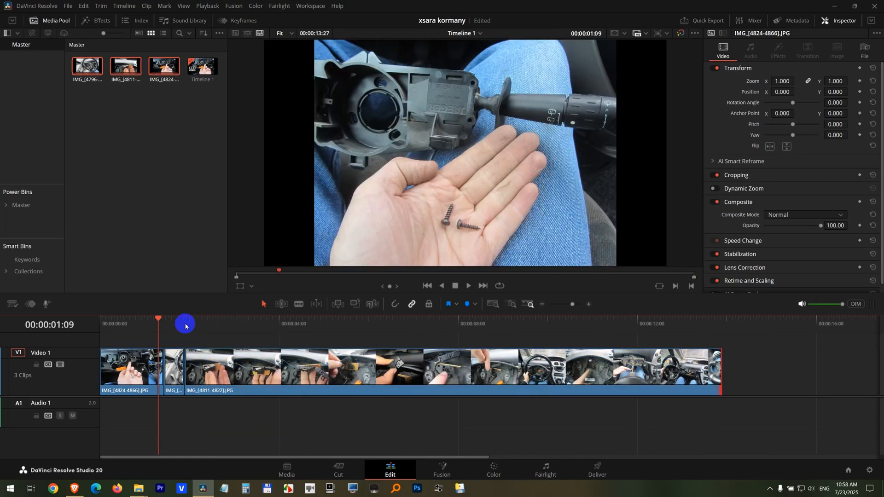
left_click(187, 324)
key("space")
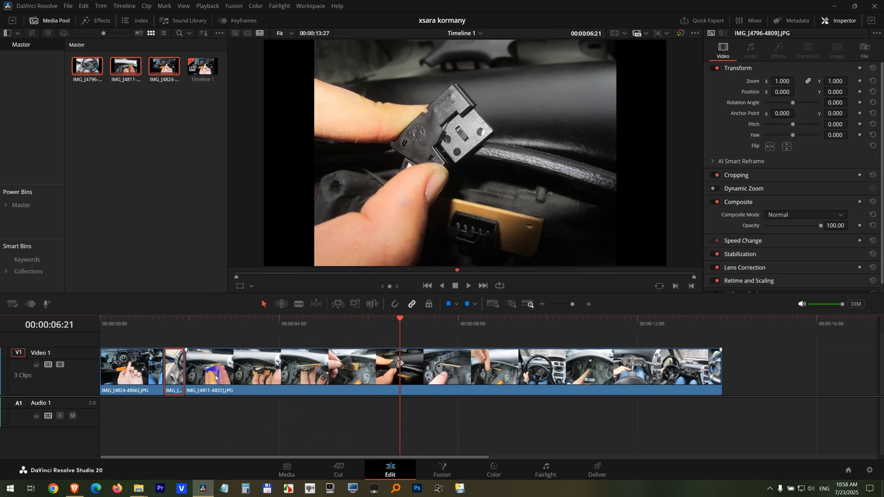
- Set the middle clip, IMG_[4796-4809].JPG, to a custom video frame rate of 1 in its clip attributes
right_click(171, 366)
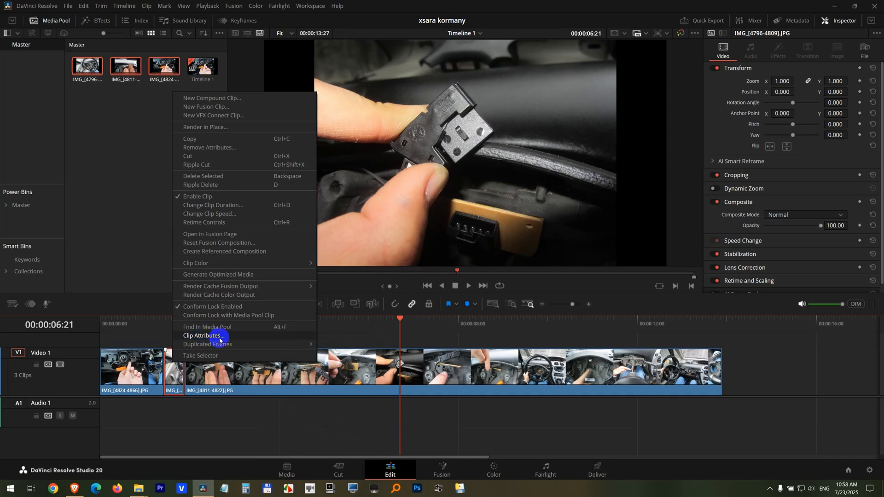
left_click(220, 337)
left_click(412, 134)
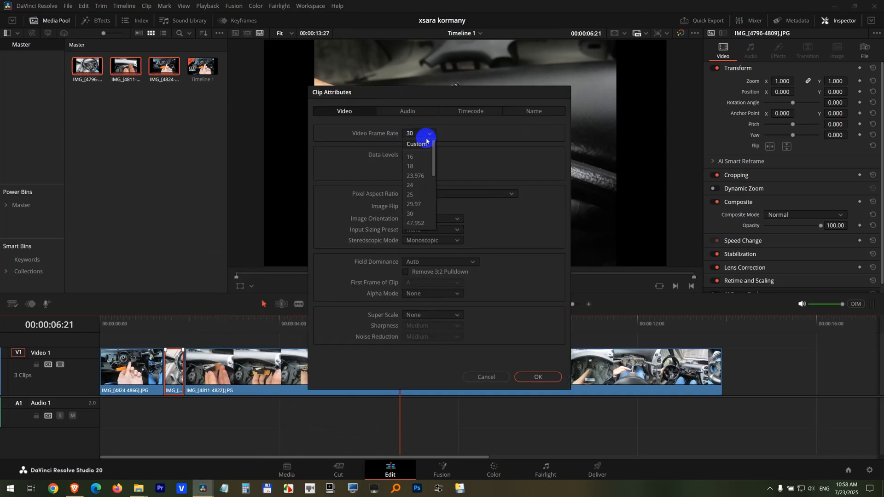
left_click(418, 145)
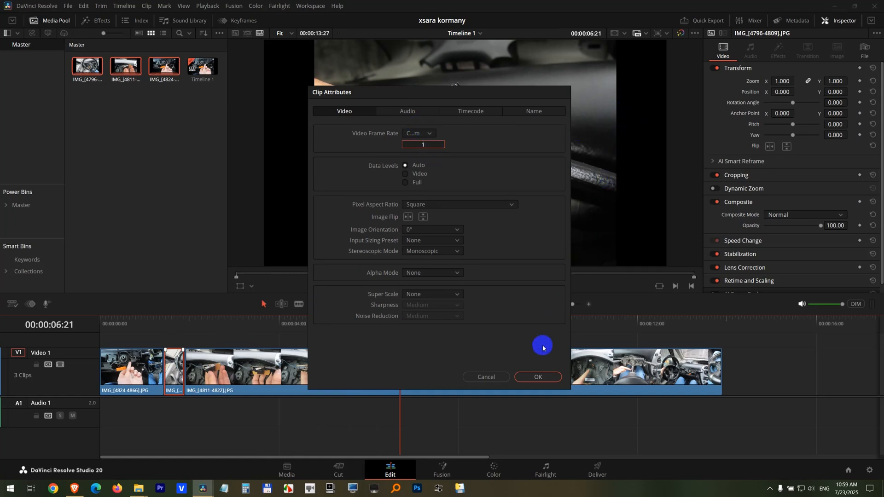
left_click(540, 379)
- Extend the end of the IMG_[4796-4809].JPG clip to about 14 seconds in Trim Edit Mode, pushing the following clip along
left_click(175, 320)
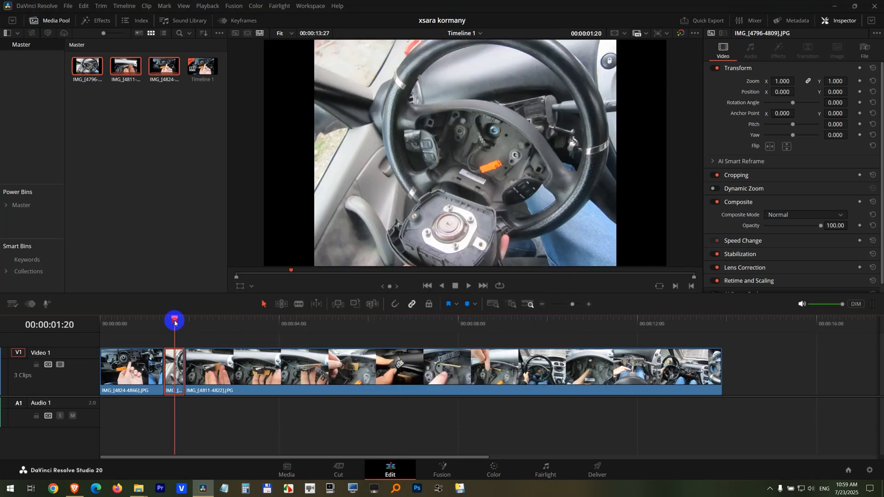
mouse_move(181, 368)
left_mouse_down()
mouse_move(731, 365)
mouse_move(842, 389)
mouse_move(562, 367)
mouse_move(177, 364)
left_mouse_up()
left_click(293, 425)
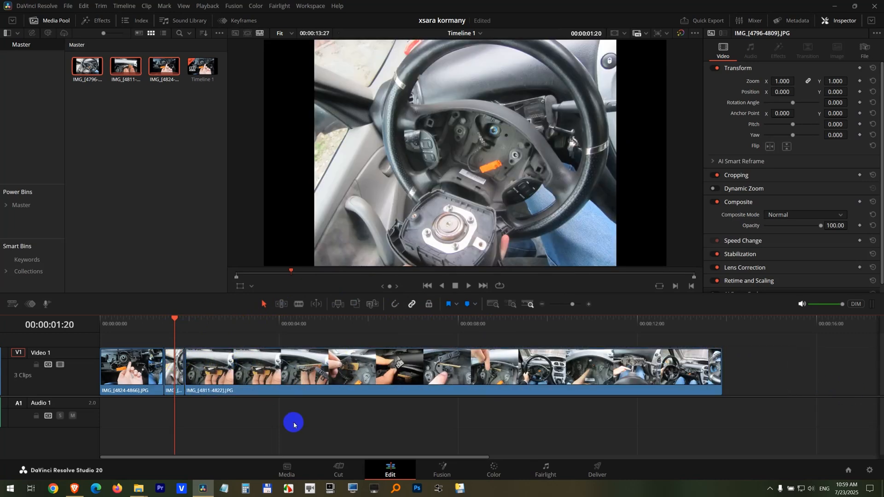
left_click(279, 306)
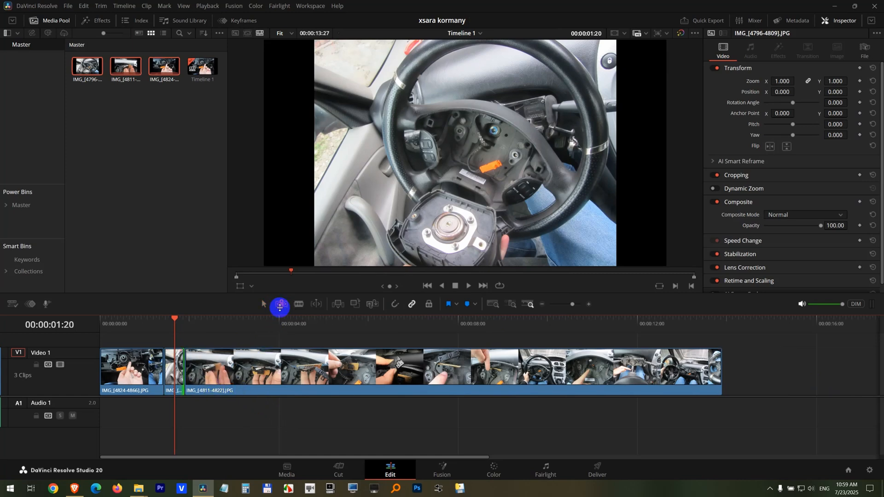
left_click_drag(184, 371, 529, 381)
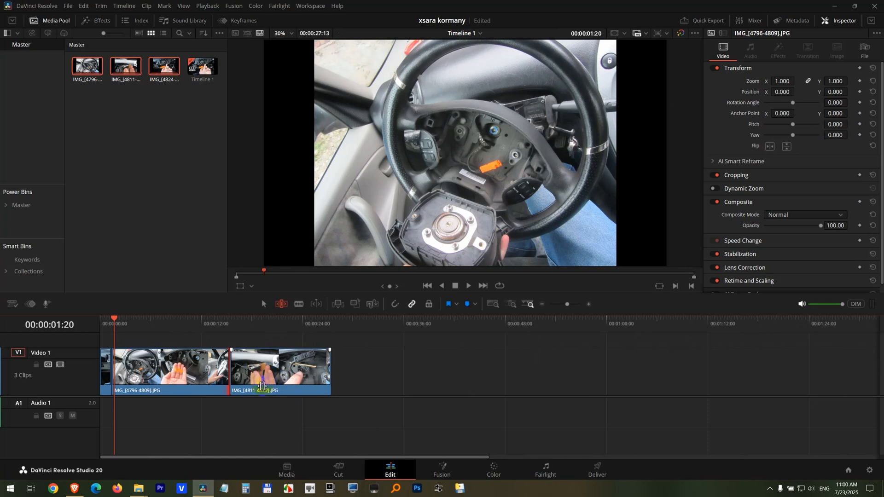
- Return to Selection Mode and set the first clip, IMG_[4824-4866].JPG, to a custom video frame rate of 1
key("ctrl+equal")
key("ctrl+equal")
left_click(265, 305)
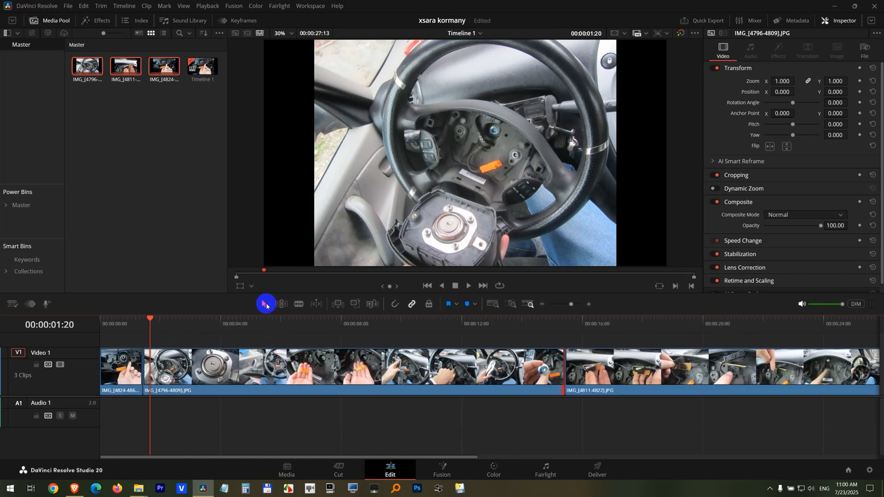
right_click(123, 368)
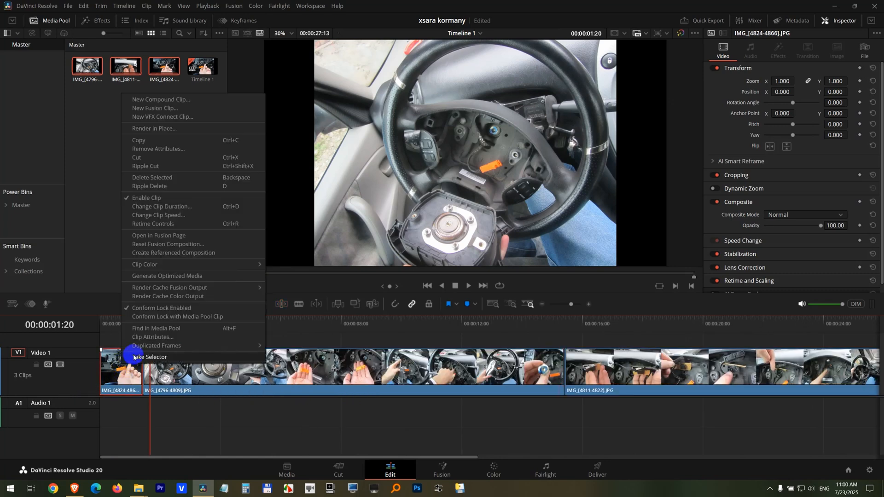
left_click(155, 337)
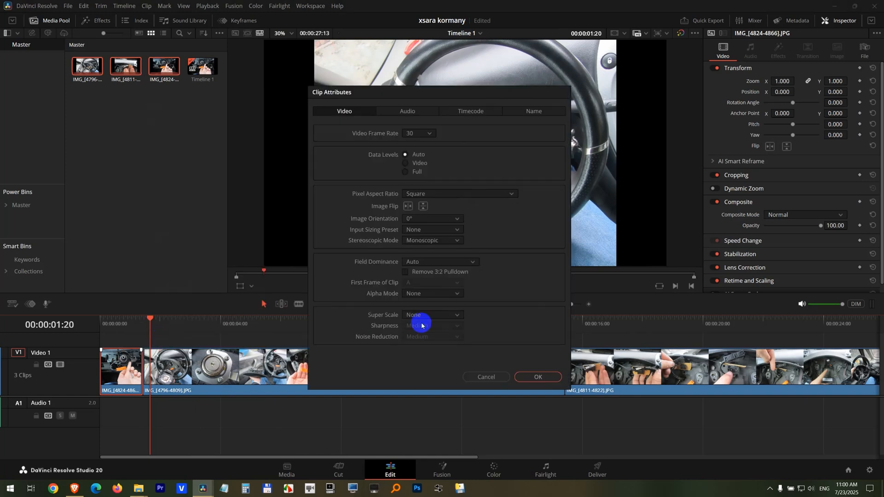
left_click(415, 134)
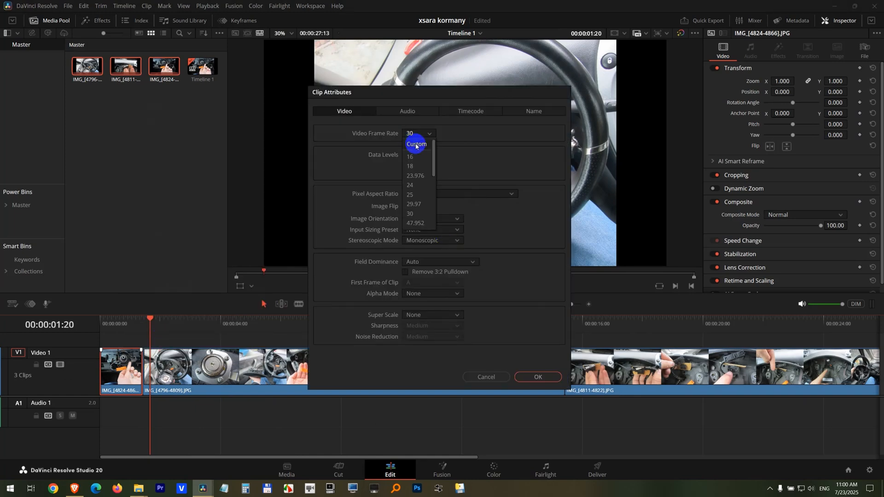
left_click(416, 145)
type("1")
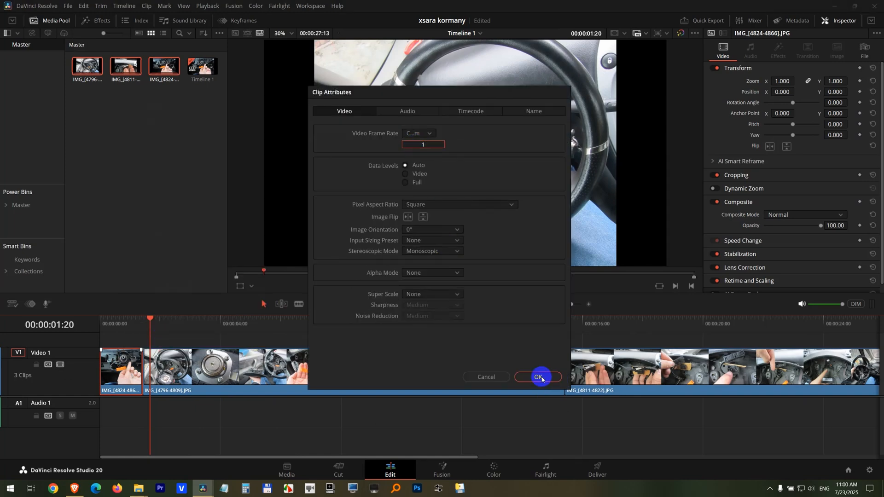
left_click(538, 376)
- Extend the IMG_[4824-4866].JPG clip to about 43 seconds in Trim Edit Mode and play the timeline from the start
left_click(280, 305)
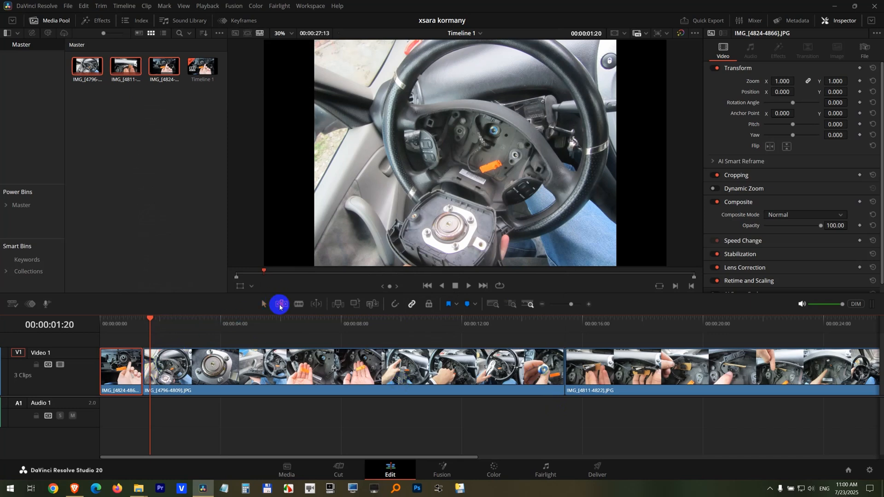
left_click(139, 354)
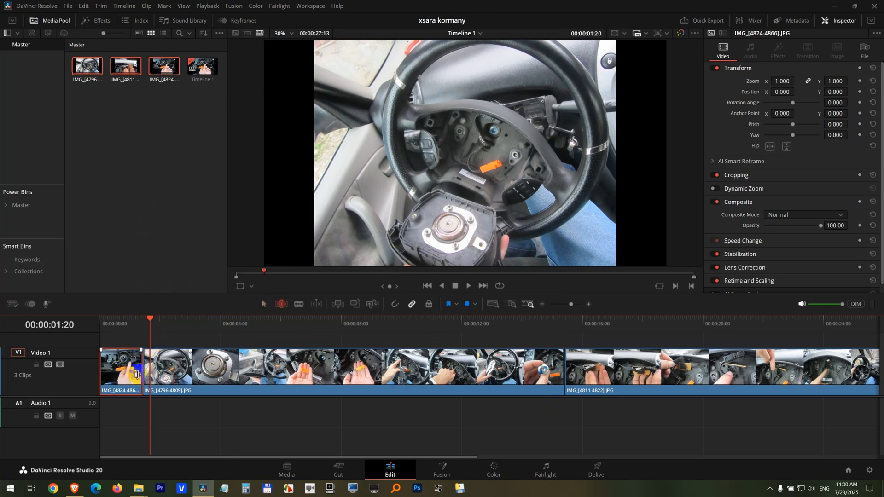
left_click_drag(137, 374, 814, 384)
scroll(437, 401, "down", 3)
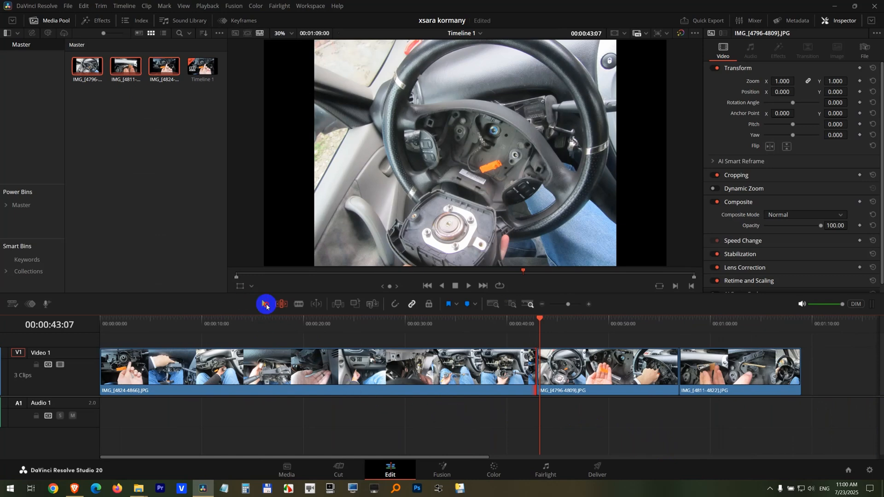
key("Home")
key("space")
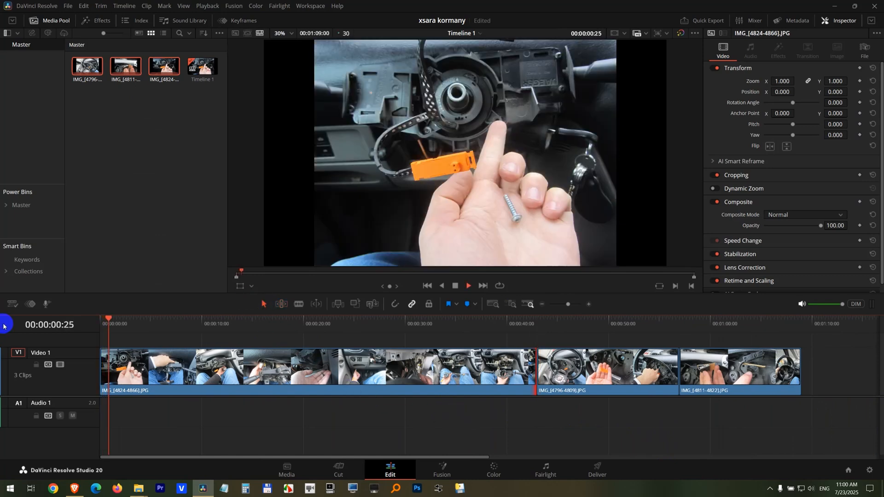